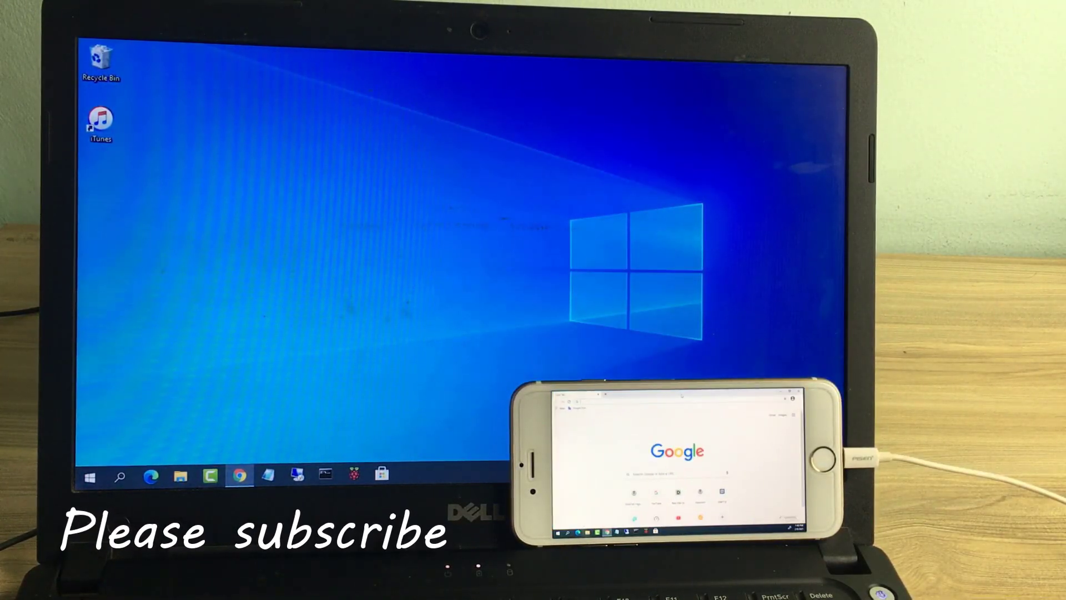
Step: Maximize the Chrome window and move it onto the phone's display
{"action": "double_click", "coordinate": [469, 83]}
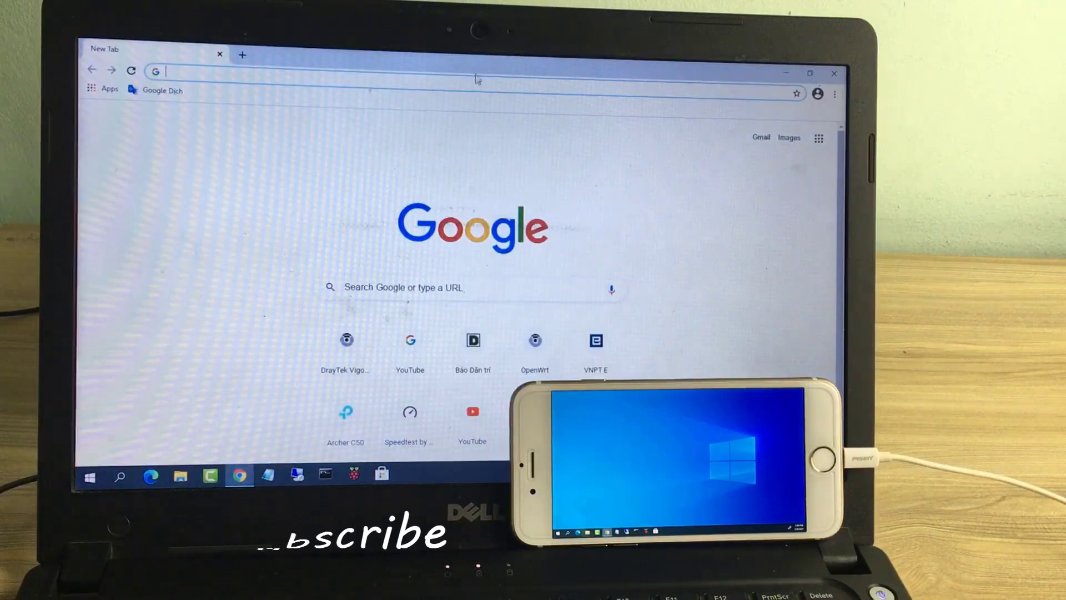
{"action": "left_click_drag", "start_coordinate": [479, 69], "coordinate": [843, 75]}
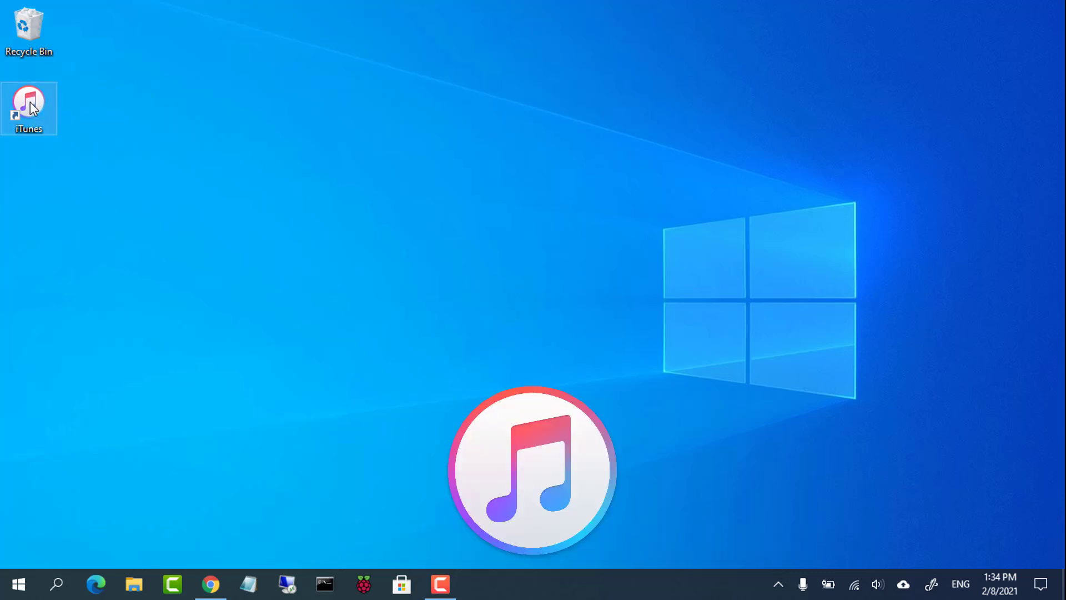
{"action": "left_click_drag", "start_coordinate": [386, 260], "coordinate": [73, 111]}
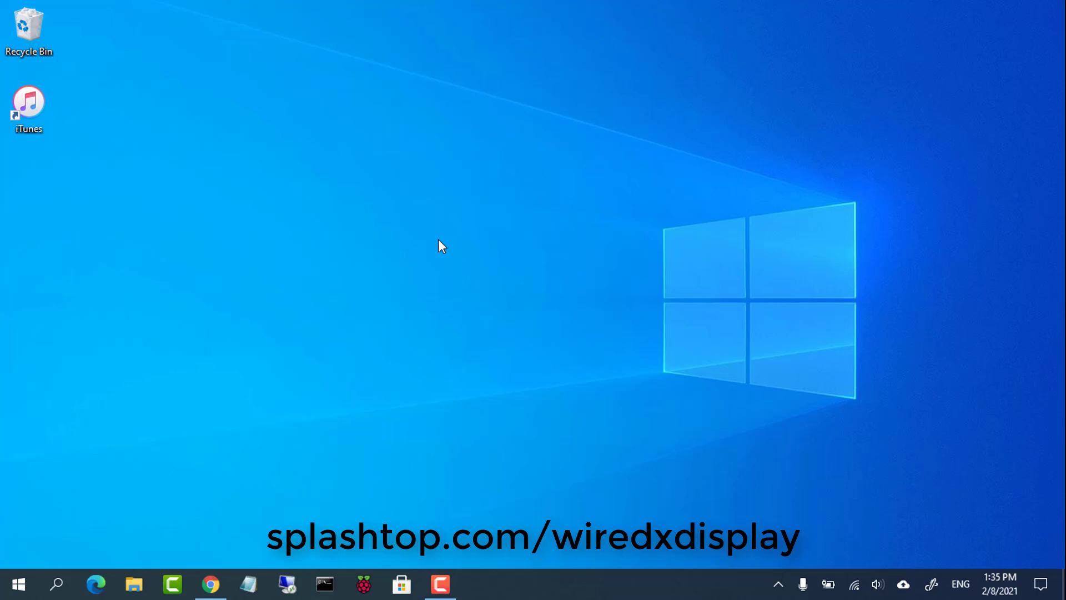
Step: From splashtop.com/wiredxdisplay, download the XDisplay Agent for Windows PC and run the .exe installer
{"action": "left_click", "coordinate": [208, 580]}
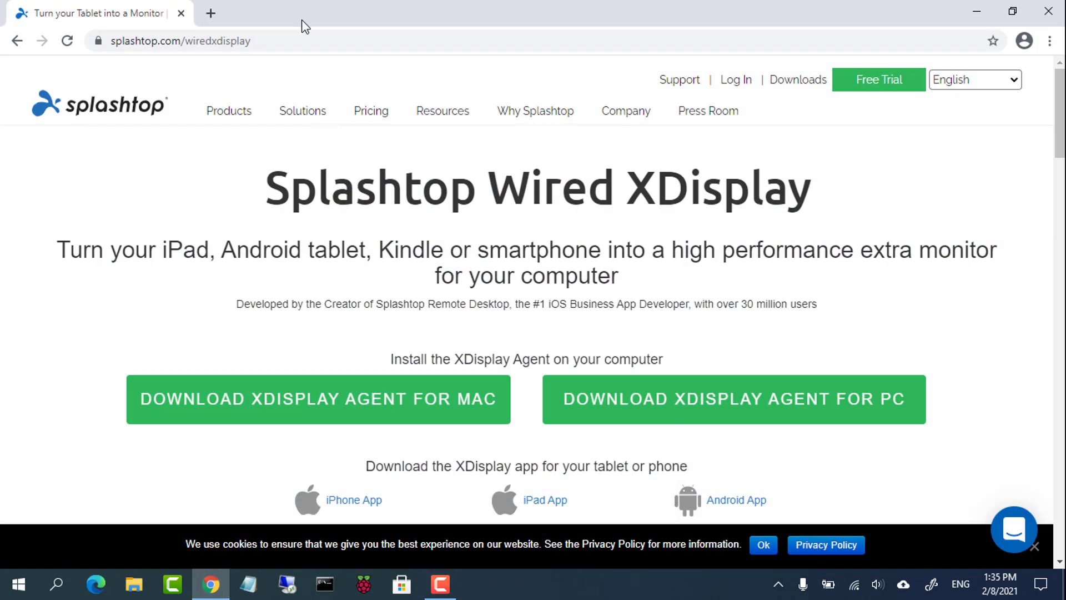
{"action": "left_click", "coordinate": [301, 40]}
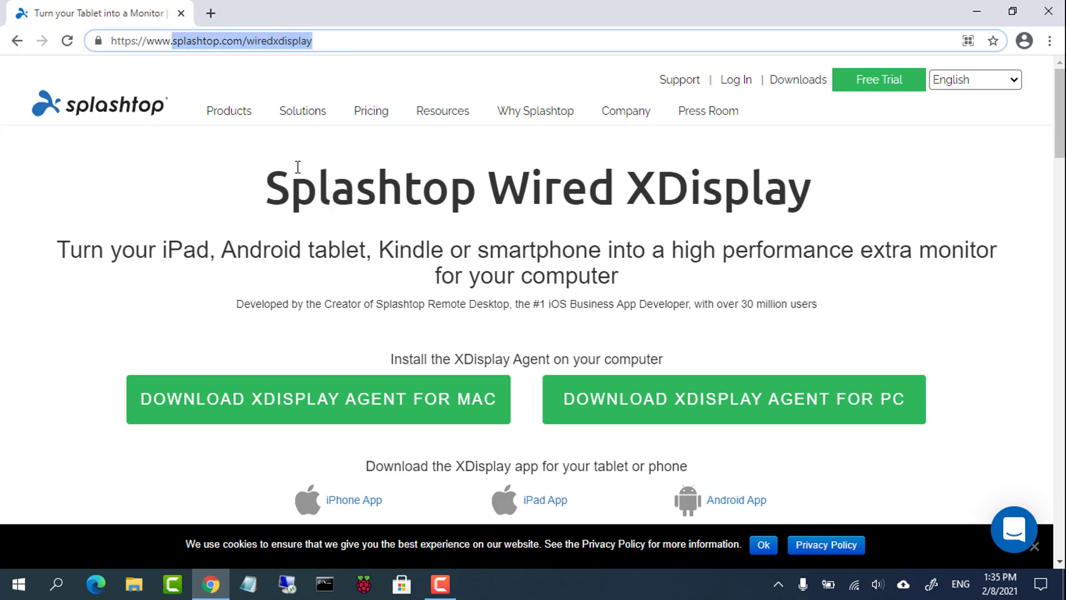
{"action": "left_click_drag", "start_coordinate": [297, 167], "coordinate": [280, 189]}
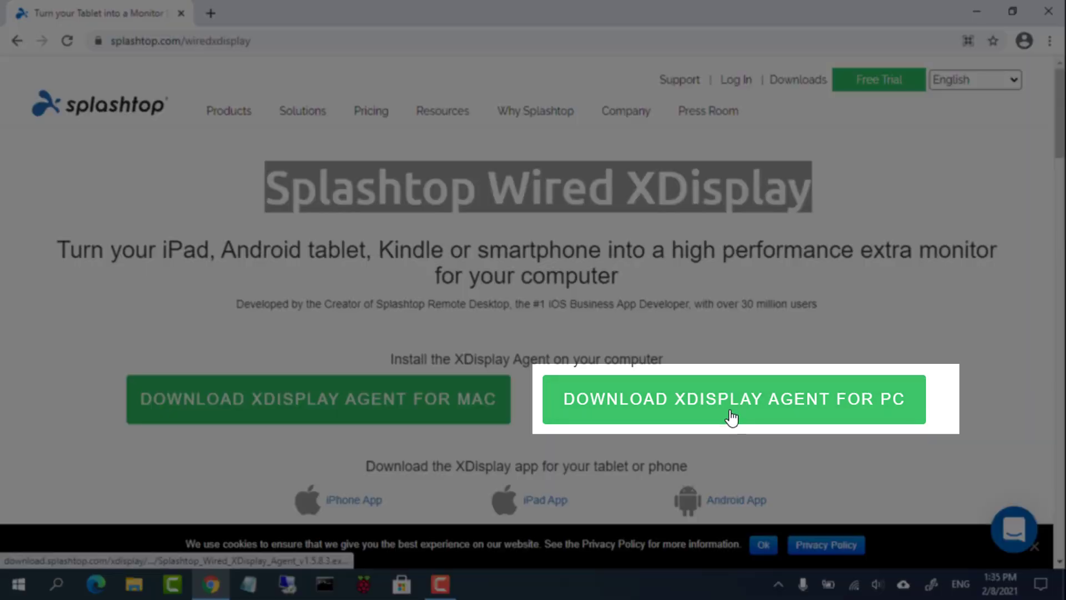
{"action": "left_click", "coordinate": [731, 415]}
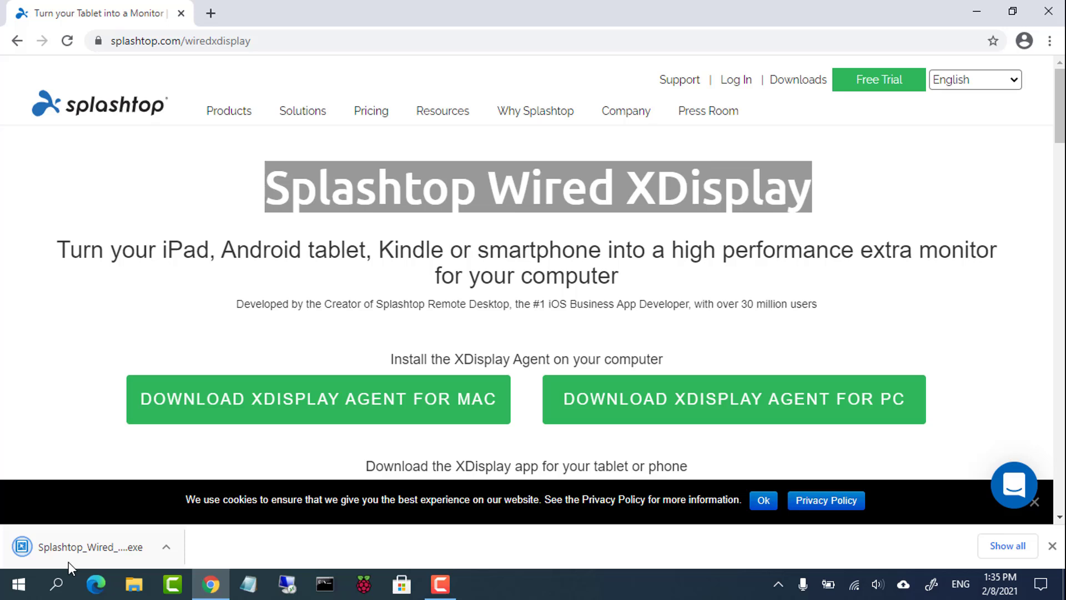
{"action": "left_click", "coordinate": [114, 549]}
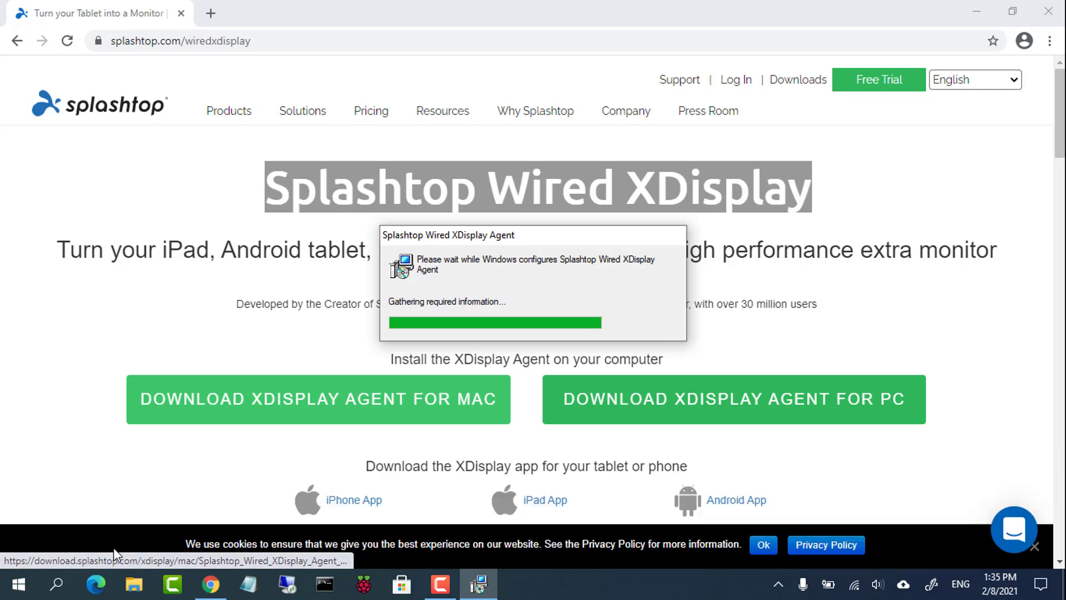
Step: Minimize Chrome so the XDisplay Agent installer can complete setup
{"action": "left_click", "coordinate": [976, 12]}
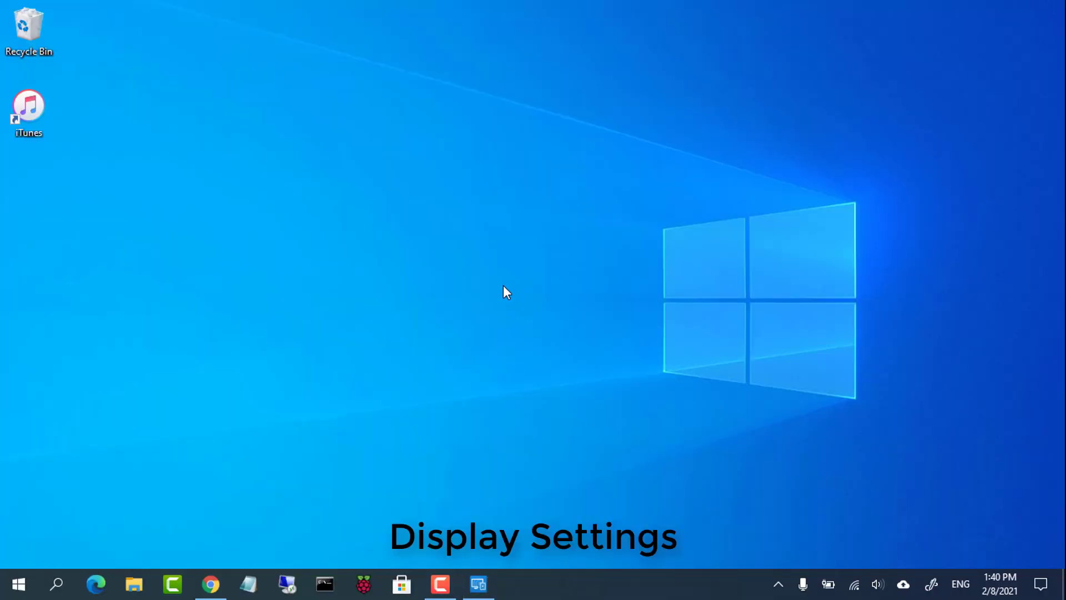
Step: Open Display settings from the desktop context menu to see displays 1 and 2
{"action": "right_click", "coordinate": [504, 287]}
{"action": "left_click", "coordinate": [561, 455]}
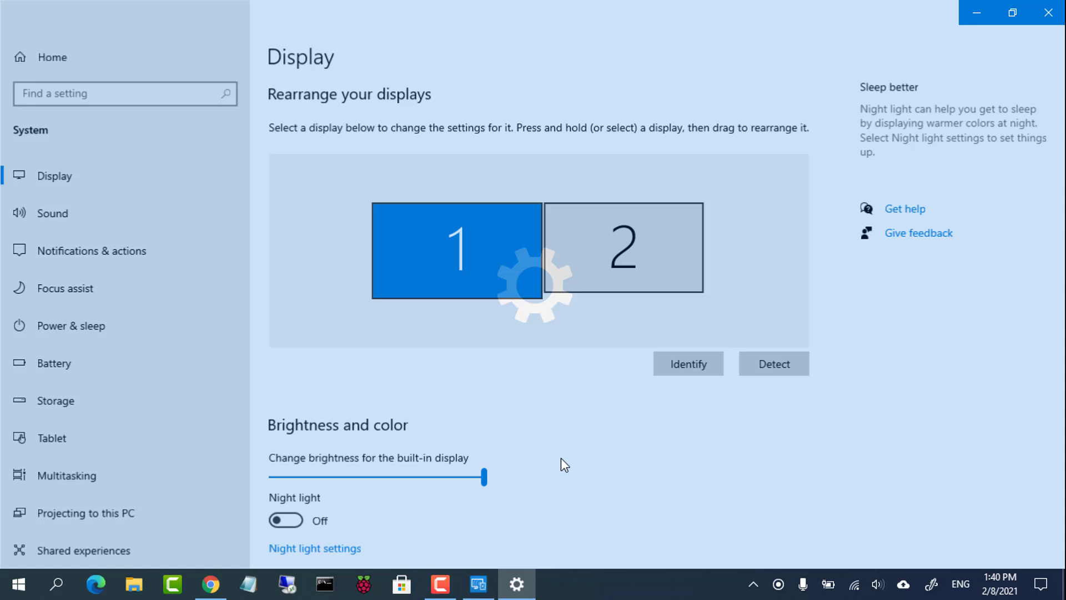